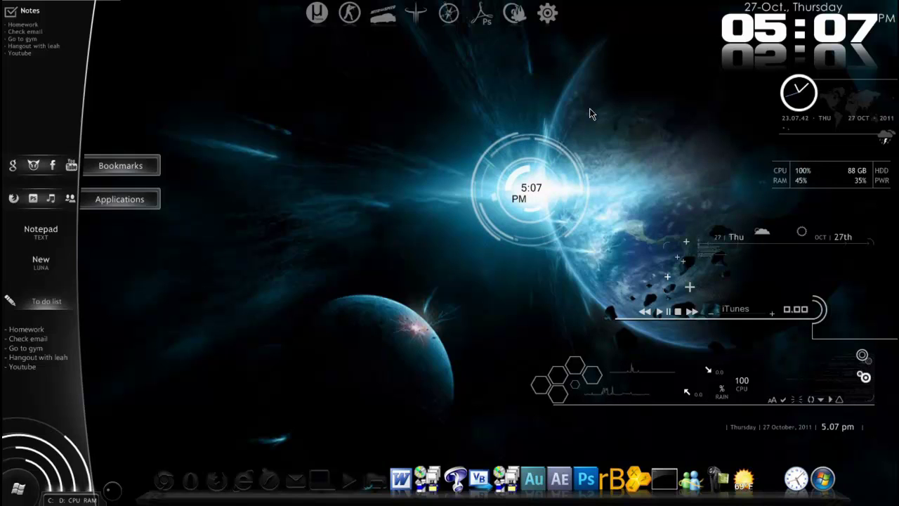
Step: Review the Free File Camouflage v0.2c download page in a maximized browser with the Google tab closed, and put the browser away
{"action": "left_click", "coordinate": [163, 483]}
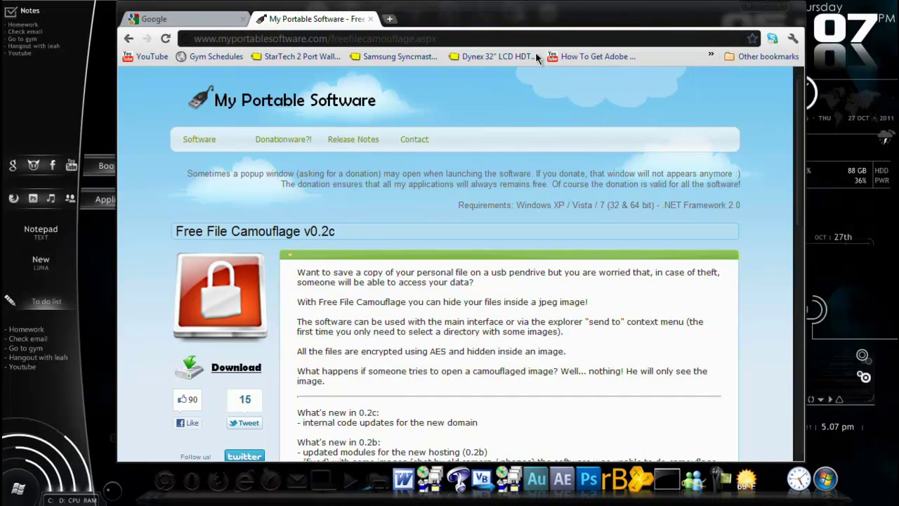
{"action": "left_click", "coordinate": [242, 19]}
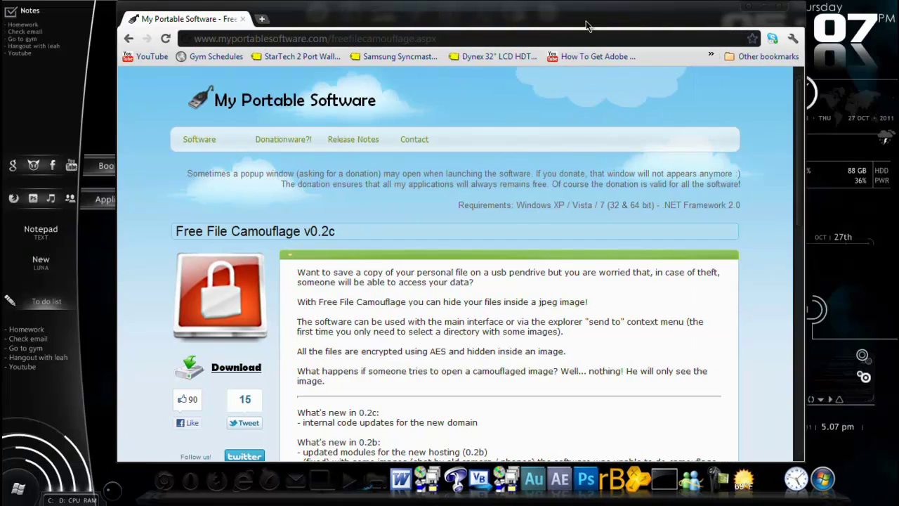
{"action": "left_click", "coordinate": [761, 6]}
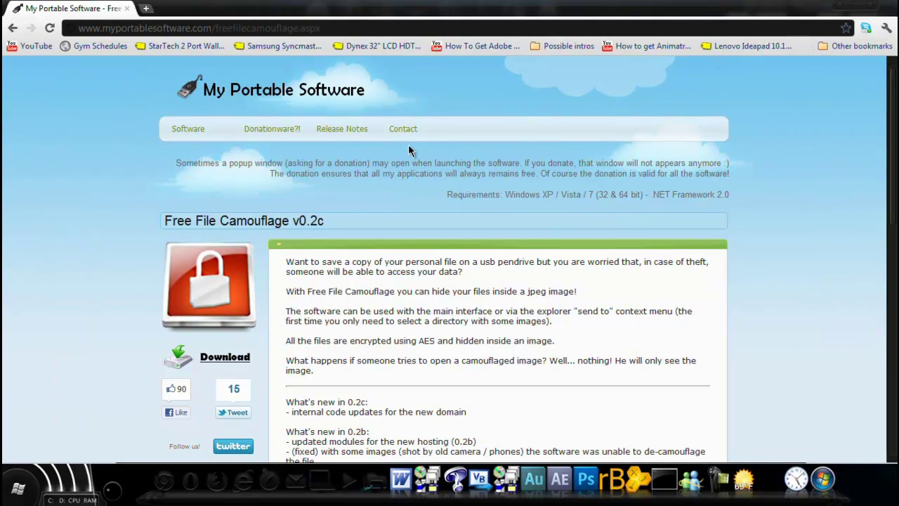
{"action": "scroll", "coordinate": [376, 243], "scroll_direction": "down", "scroll_amount": 2}
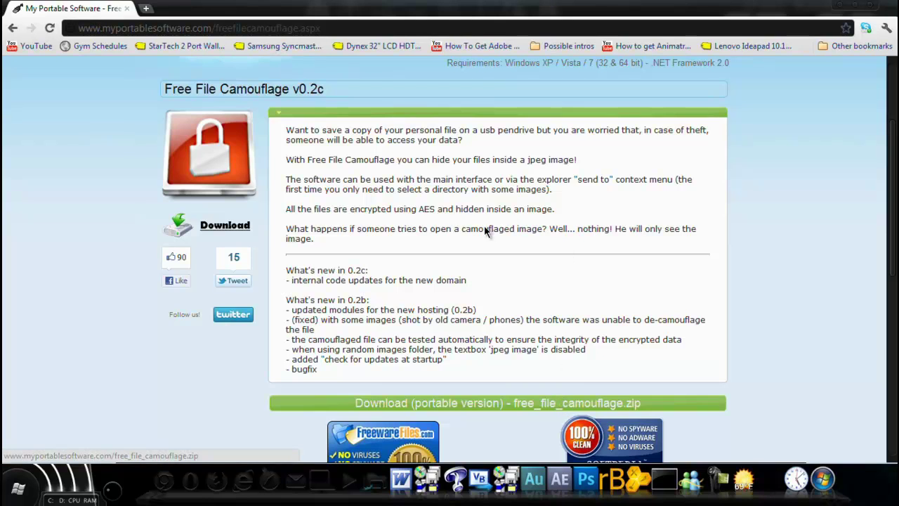
{"action": "scroll", "coordinate": [484, 232], "scroll_direction": "up", "scroll_amount": 2}
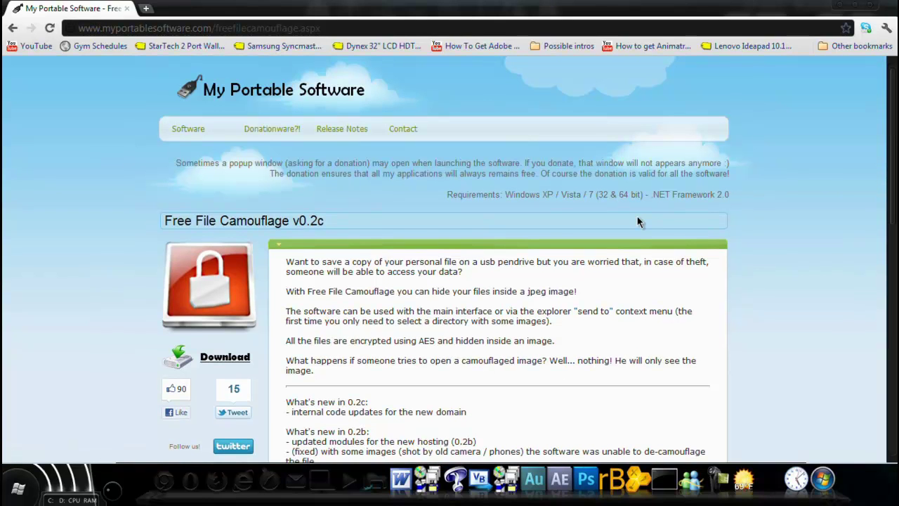
{"action": "left_click", "coordinate": [874, 5]}
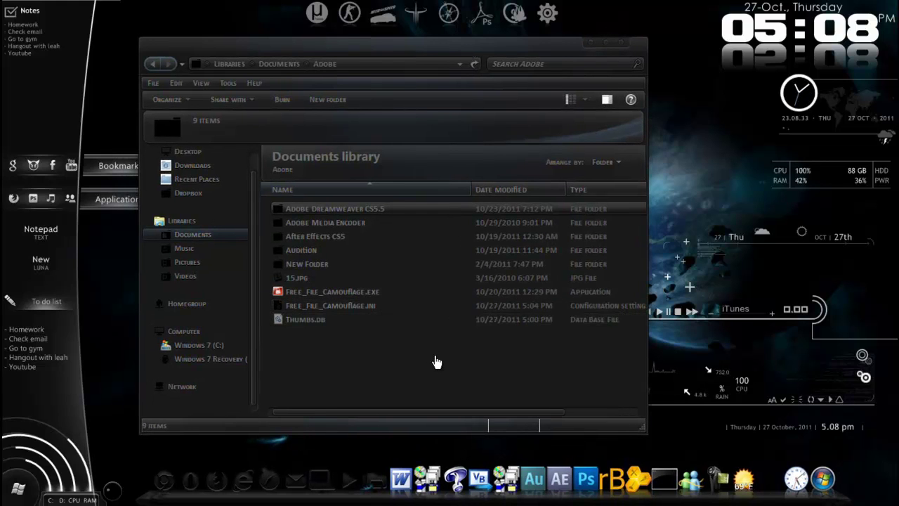
Step: View the image 15.jpg from the Adobe folder at full size and close the viewer
{"action": "left_click", "coordinate": [321, 285]}
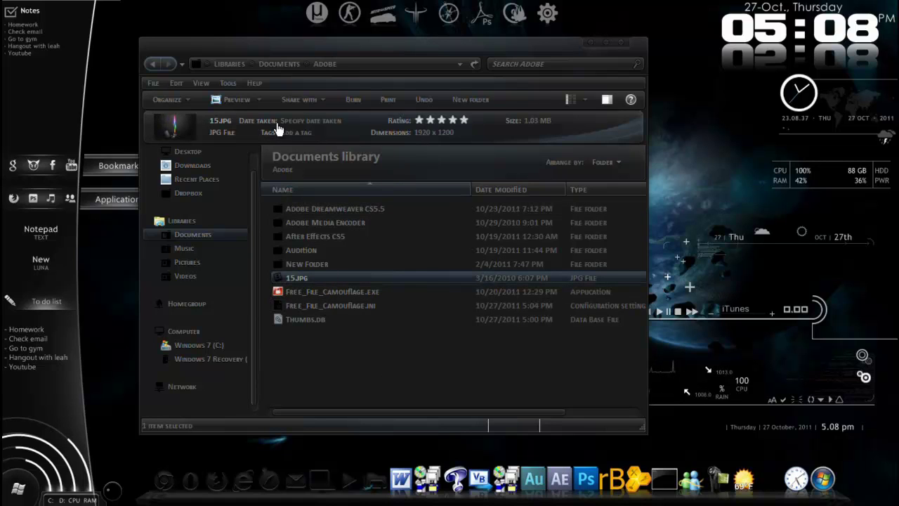
{"action": "double_click", "coordinate": [314, 280]}
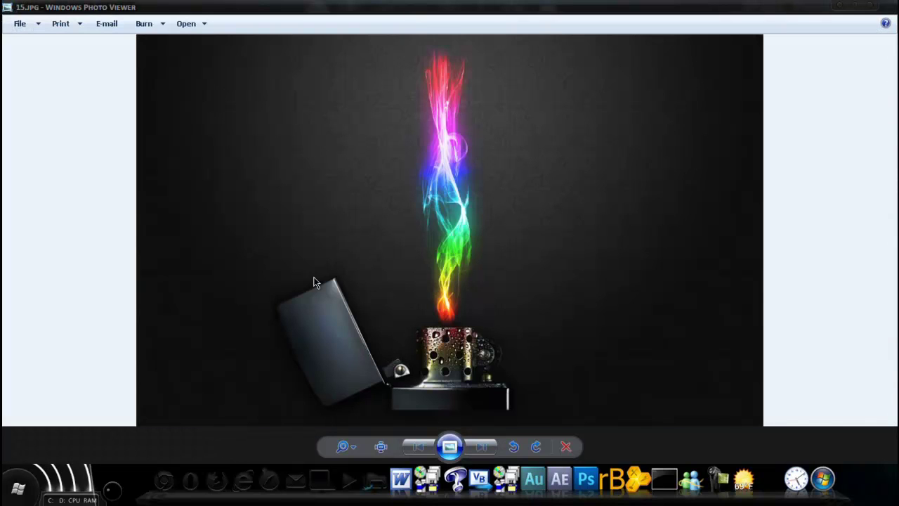
{"action": "left_click", "coordinate": [871, 7]}
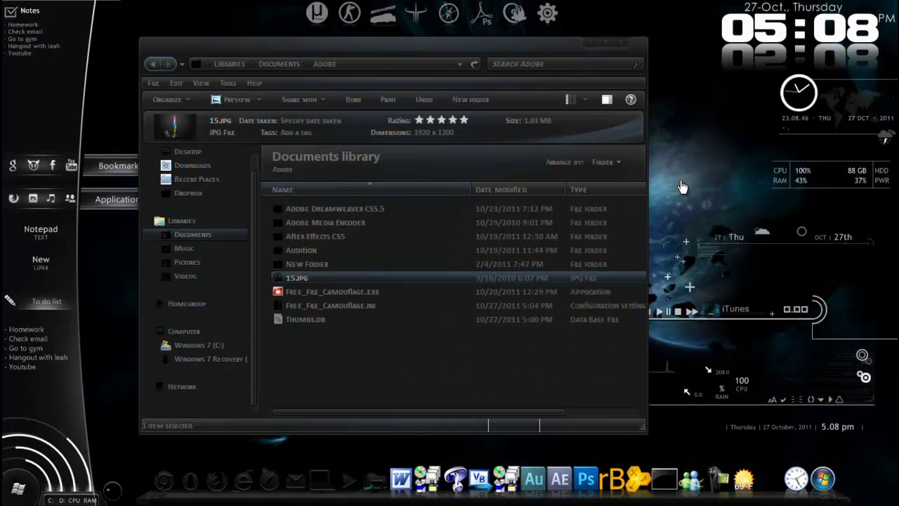
Step: Launch free_file_camouflage.exe from the Adobe folder and skip the donation request
{"action": "left_click", "coordinate": [327, 292]}
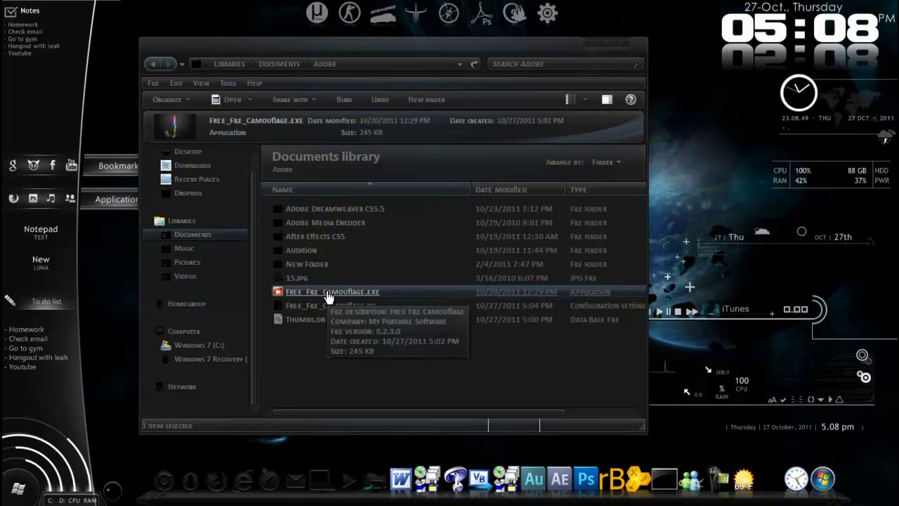
{"action": "double_click", "coordinate": [327, 292]}
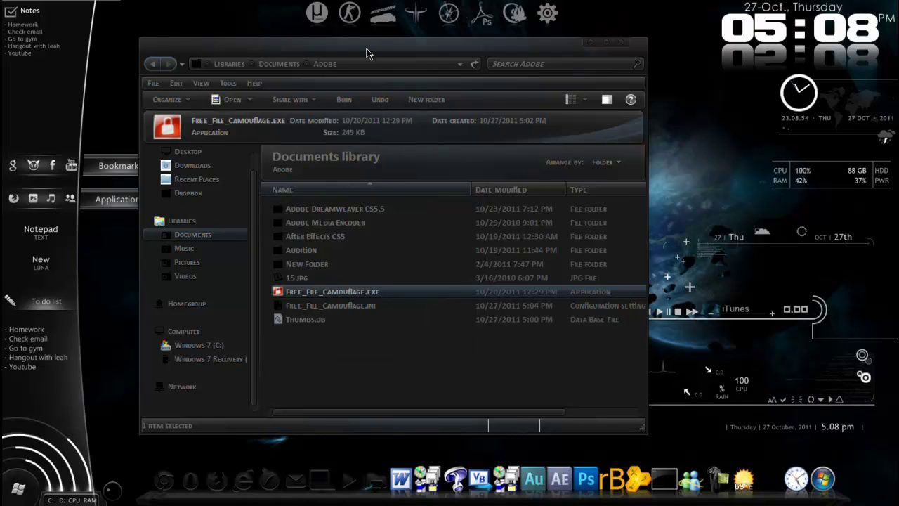
{"action": "left_click_drag", "start_coordinate": [336, 50], "coordinate": [190, 49]}
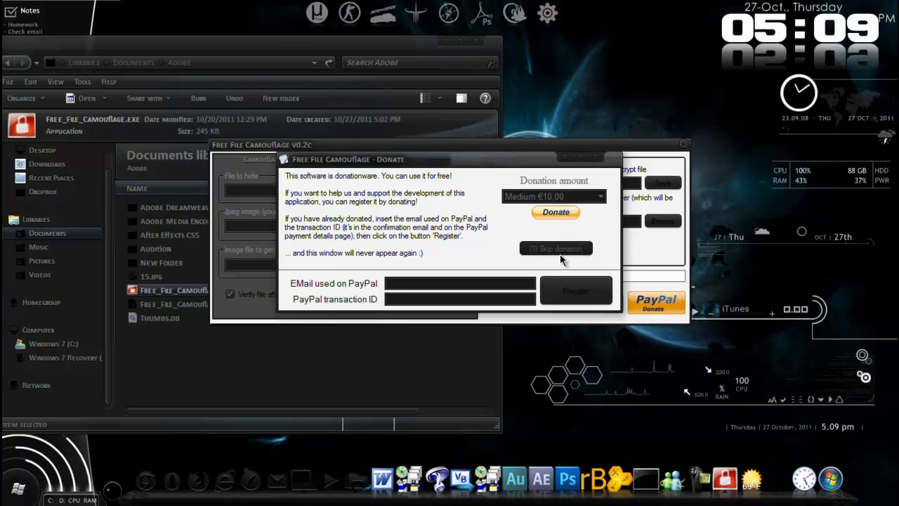
{"action": "left_click", "coordinate": [559, 250]}
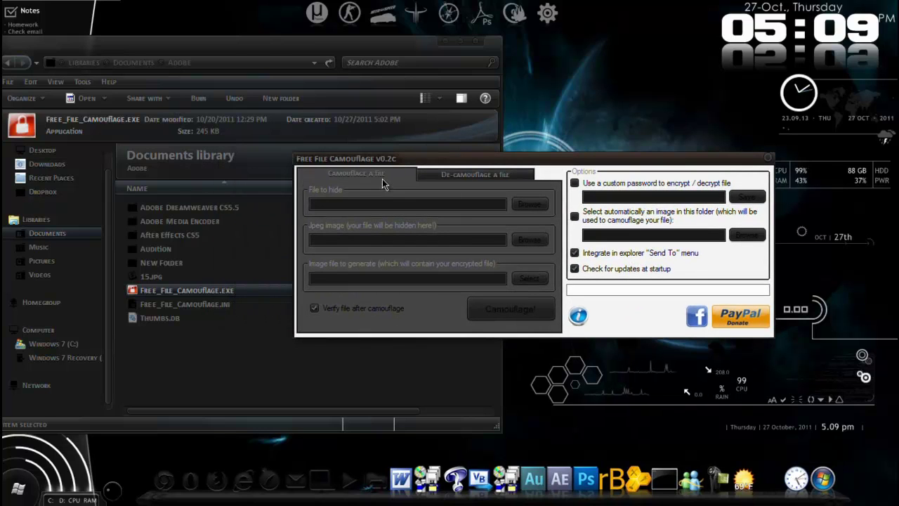
Step: Look over the de-camouflage settings, return to the camouflage settings and turn off the explorer "Send To" menu integration
{"action": "left_click", "coordinate": [480, 175]}
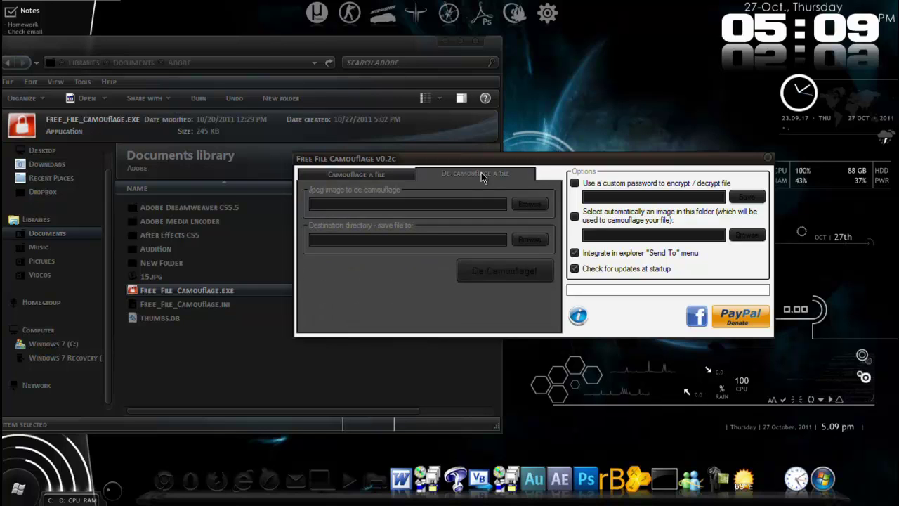
{"action": "left_click", "coordinate": [396, 183]}
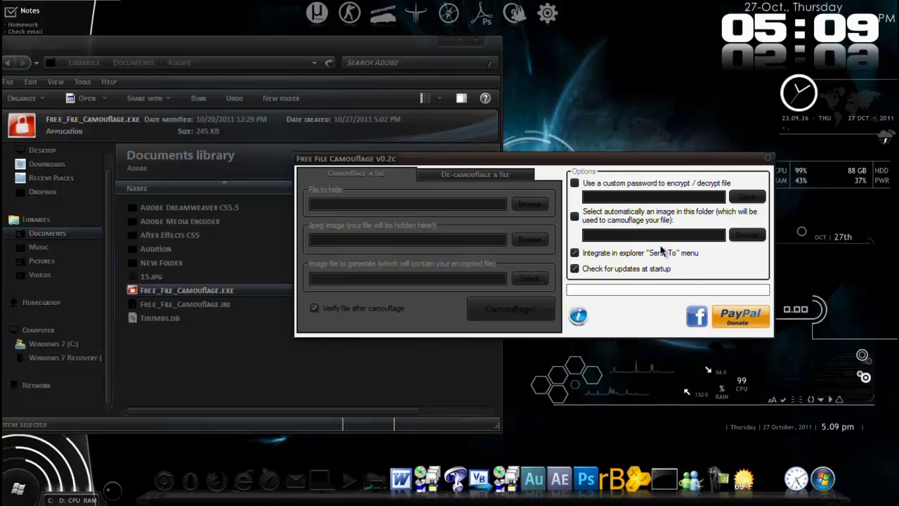
{"action": "left_click", "coordinate": [575, 253]}
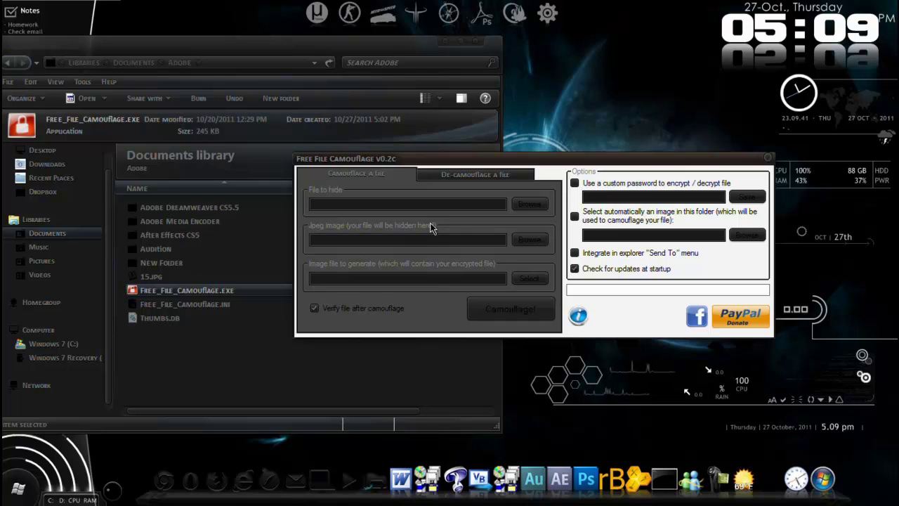
Step: Choose "WinRar Key rarreg.key" from the Documents library as the file to hide
{"action": "left_click", "coordinate": [518, 204]}
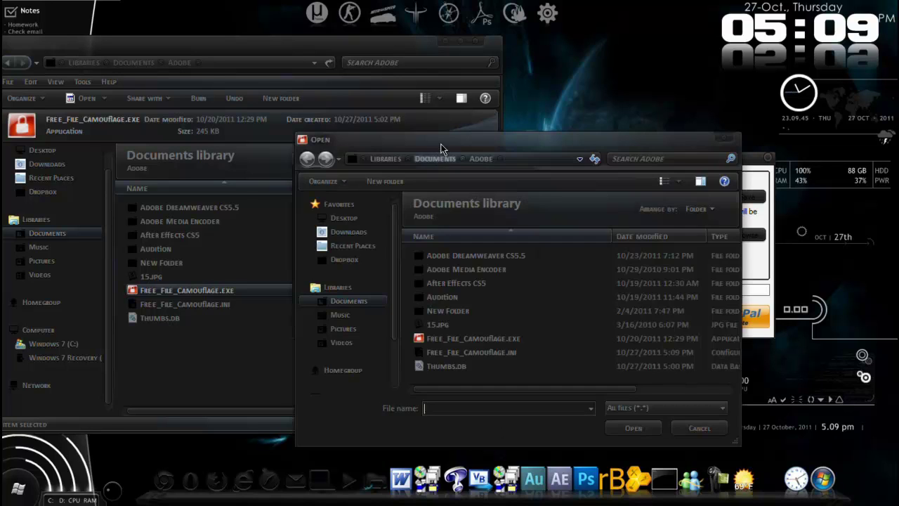
{"action": "left_click_drag", "start_coordinate": [442, 145], "coordinate": [400, 109]}
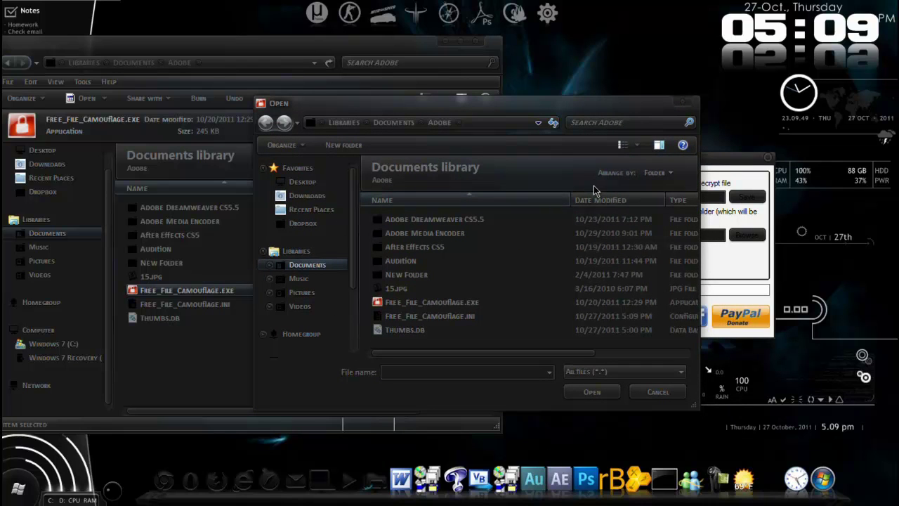
{"action": "key", "text": "alt+Up"}
{"action": "left_click_drag", "start_coordinate": [692, 209], "coordinate": [691, 297]}
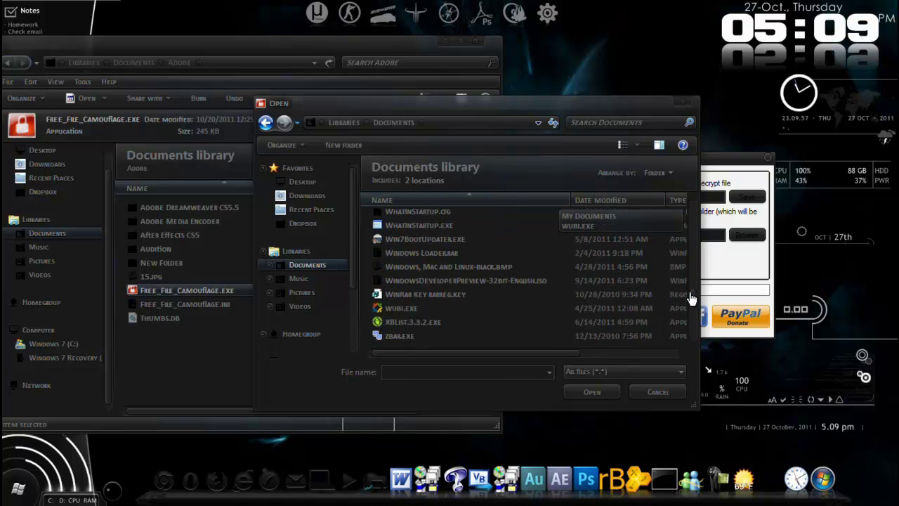
{"action": "left_click", "coordinate": [531, 295]}
{"action": "double_click", "coordinate": [465, 298]}
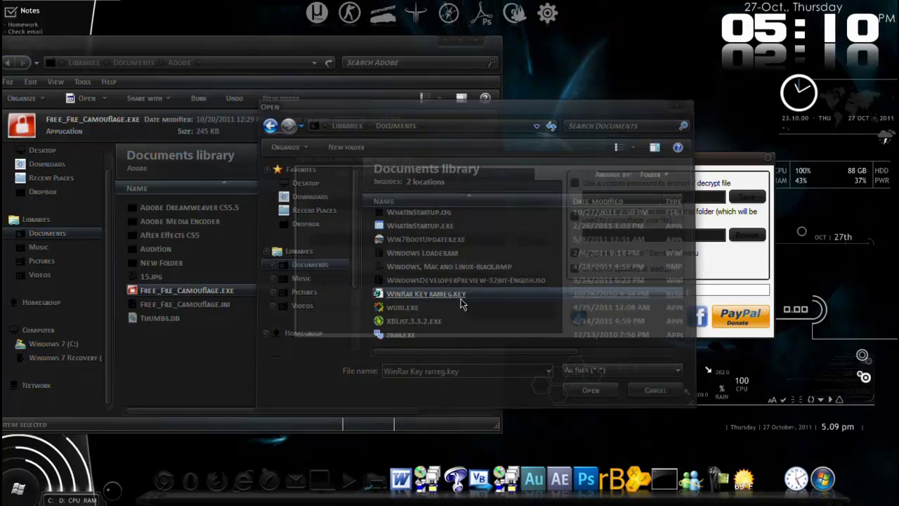
Step: Choose 15.jpg from the Adobe folder as the JPEG image that will hold the hidden file
{"action": "left_click", "coordinate": [521, 241]}
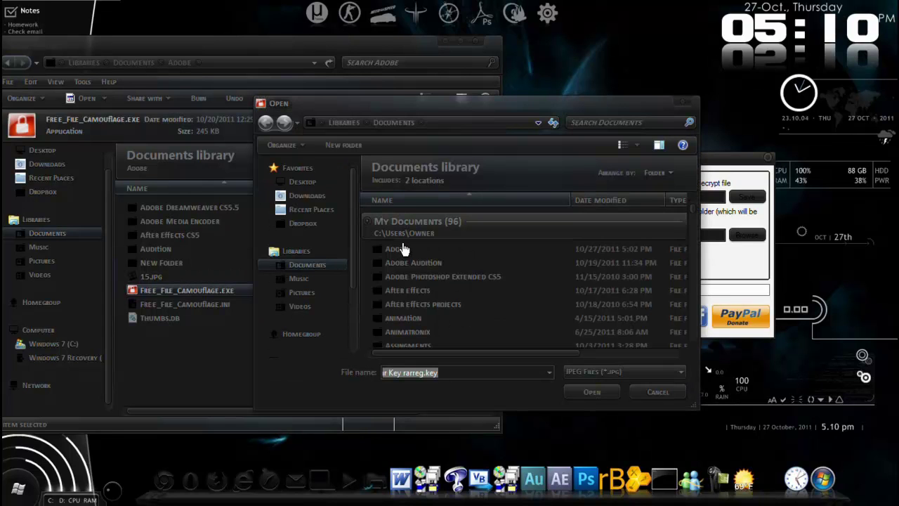
{"action": "double_click", "coordinate": [404, 248]}
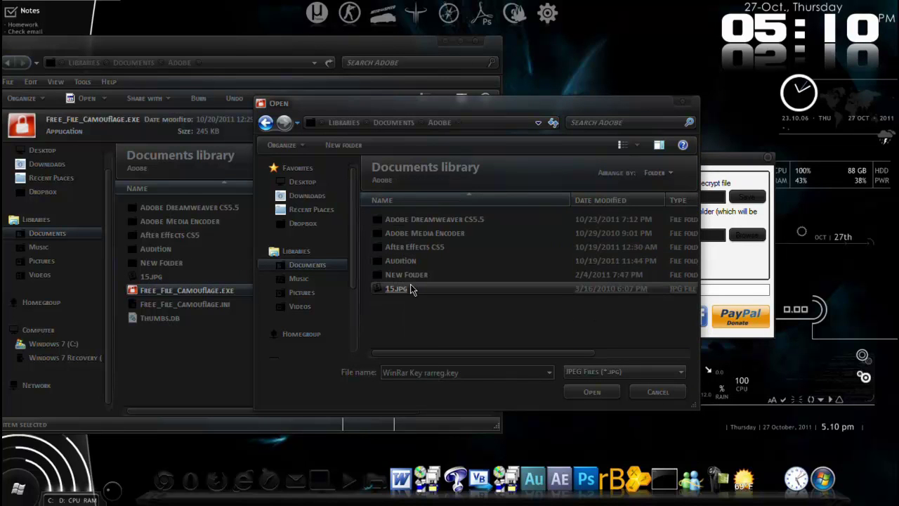
{"action": "double_click", "coordinate": [410, 285]}
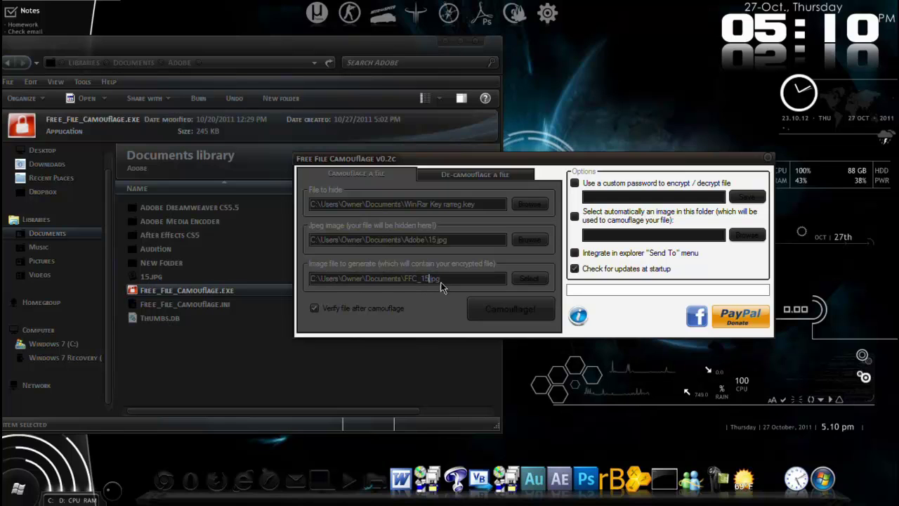
Step: Set the image to generate as "other picture.jpg" in the Adobe folder and camouflage the file
{"action": "left_click", "coordinate": [523, 280]}
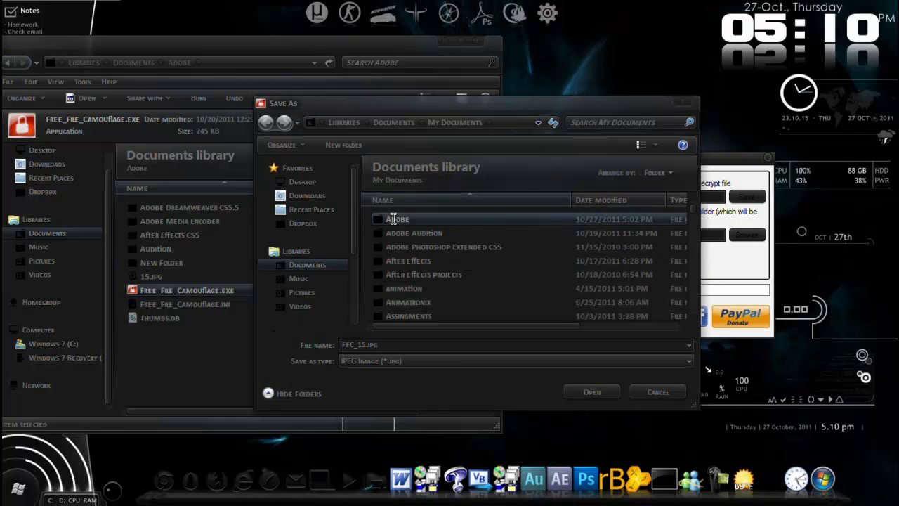
{"action": "double_click", "coordinate": [393, 219]}
{"action": "left_click", "coordinate": [364, 349]}
{"action": "key", "text": "BackSpace"}
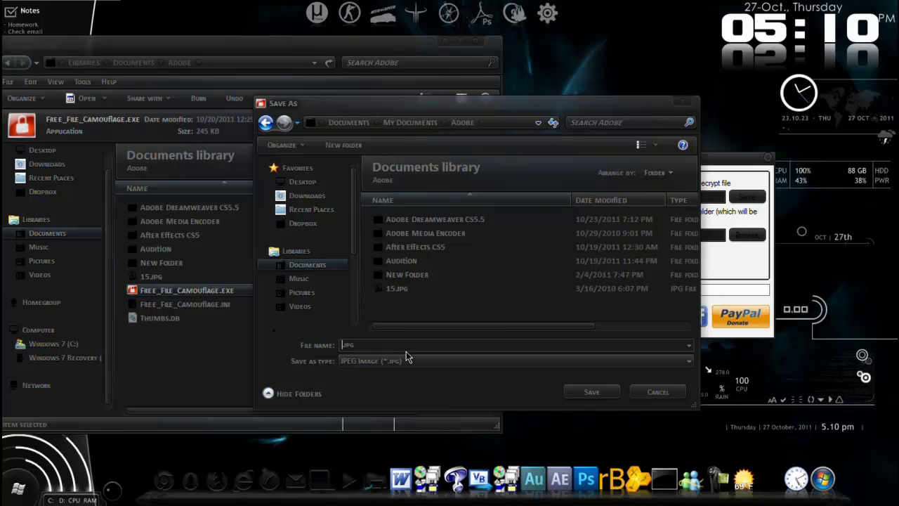
{"action": "type", "text": "01r pictu"}
{"action": "left_click", "coordinate": [589, 392]}
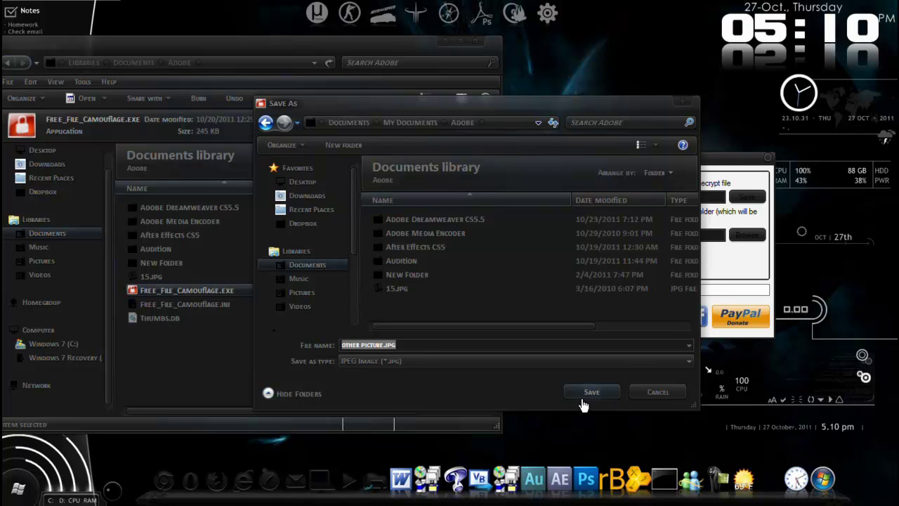
{"action": "left_click", "coordinate": [477, 309]}
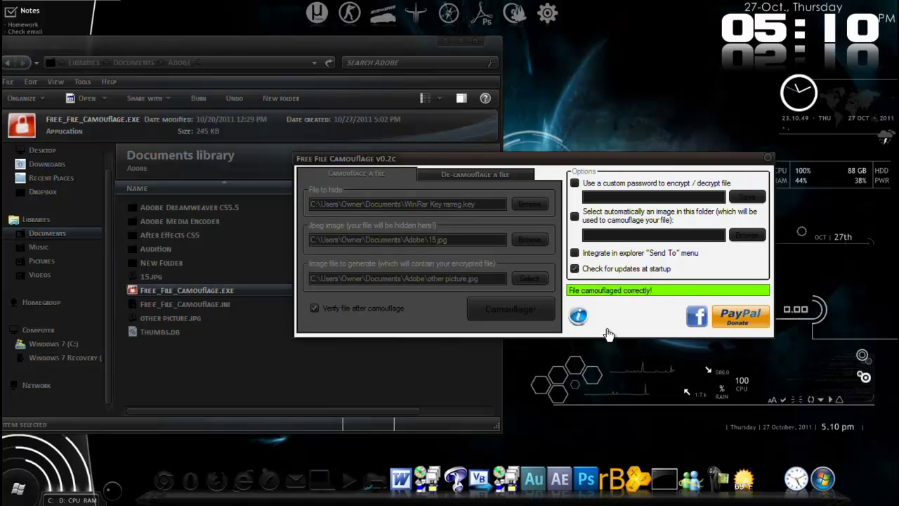
Step: View the generated "other picture.jpg" at full size and close the viewer
{"action": "left_click", "coordinate": [177, 324]}
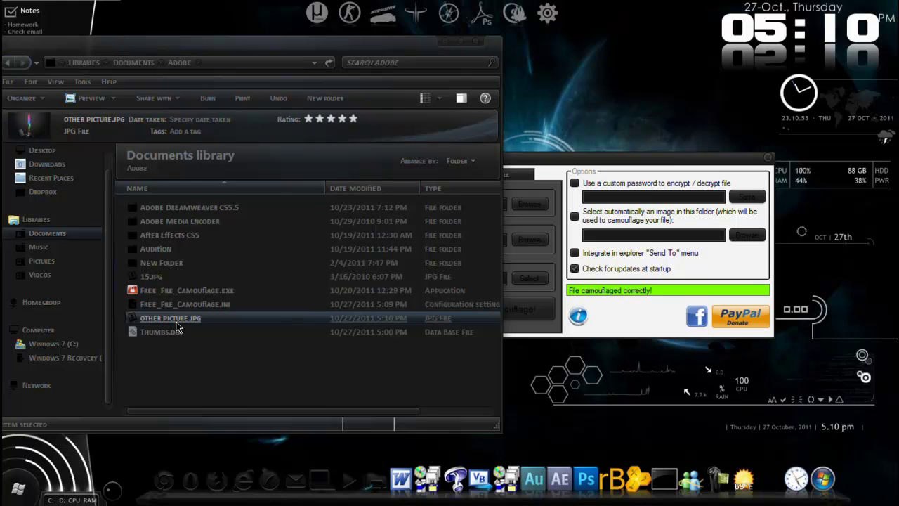
{"action": "double_click", "coordinate": [176, 322]}
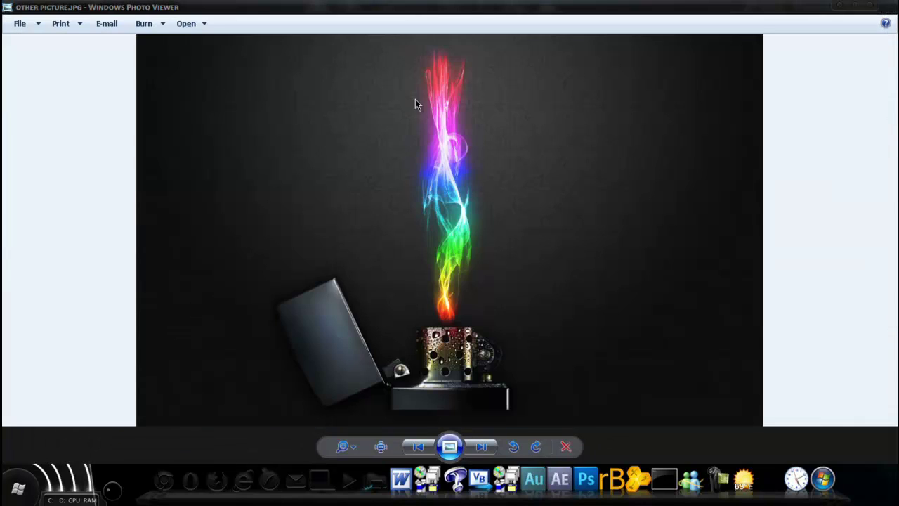
{"action": "left_click", "coordinate": [876, 9]}
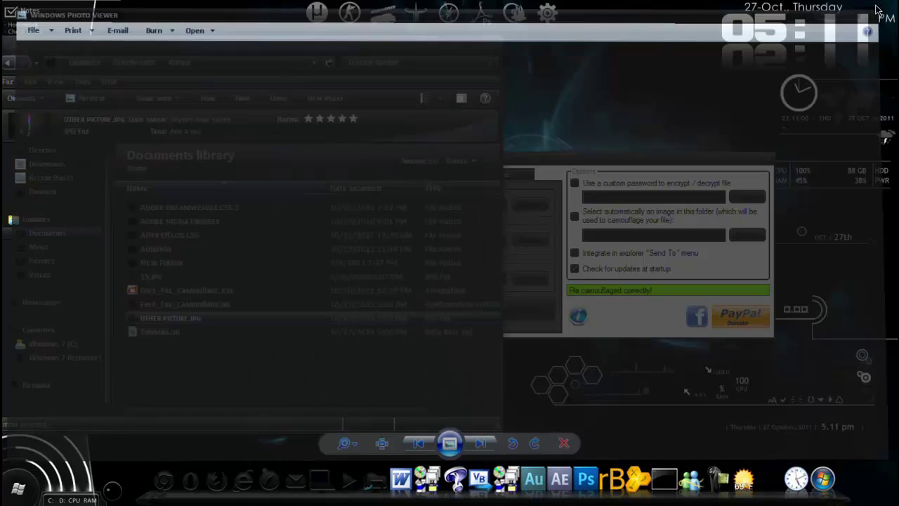
Step: Compare the file details of "other picture.jpg" and 15.jpg, and move the two windows apart so the camouflage window is in full view
{"action": "left_click_drag", "start_coordinate": [336, 47], "coordinate": [402, 49]}
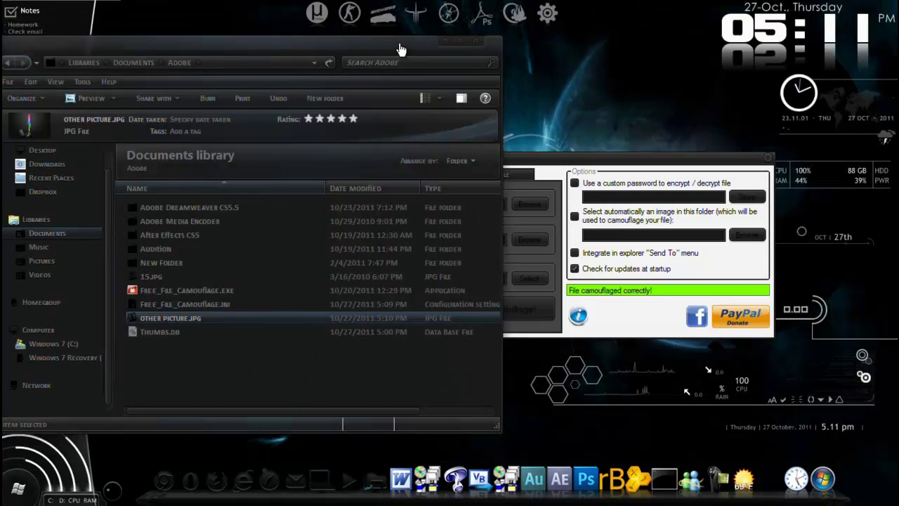
{"action": "left_click", "coordinate": [278, 284]}
{"action": "left_click", "coordinate": [286, 320]}
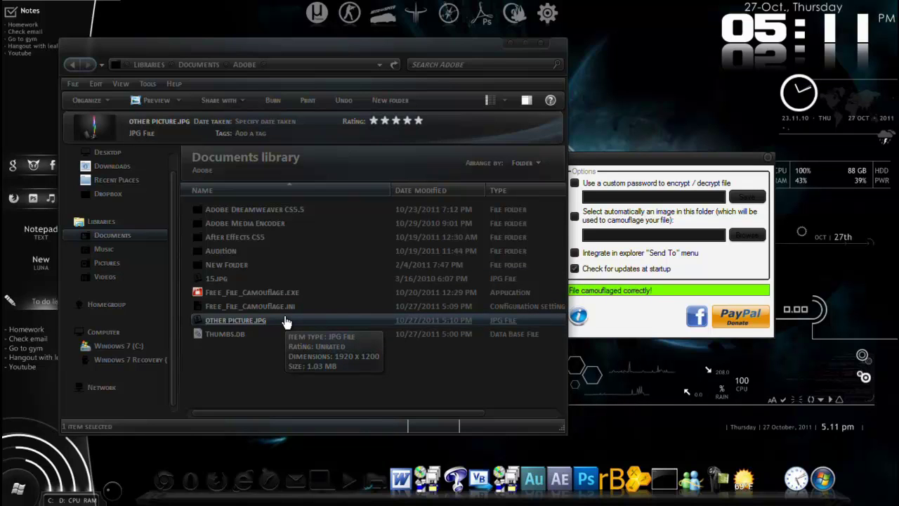
{"action": "left_click", "coordinate": [277, 279]}
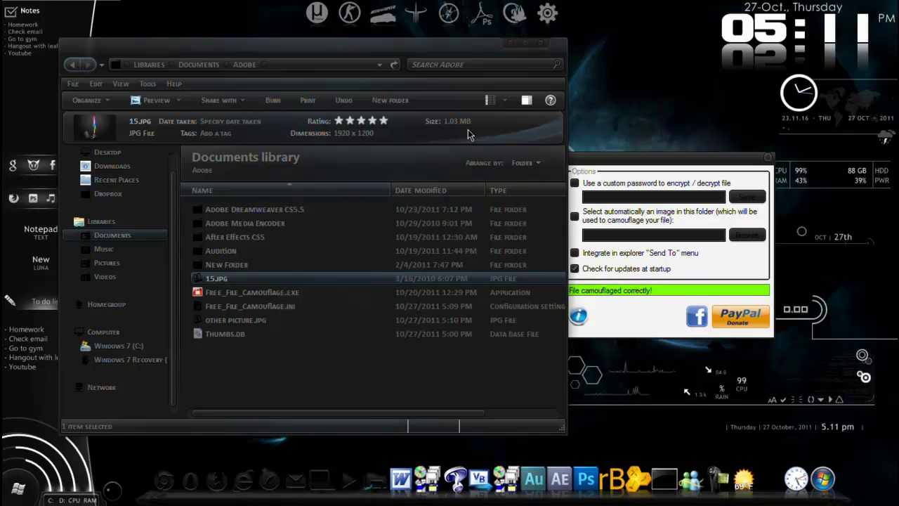
{"action": "left_click_drag", "start_coordinate": [352, 47], "coordinate": [300, 50]}
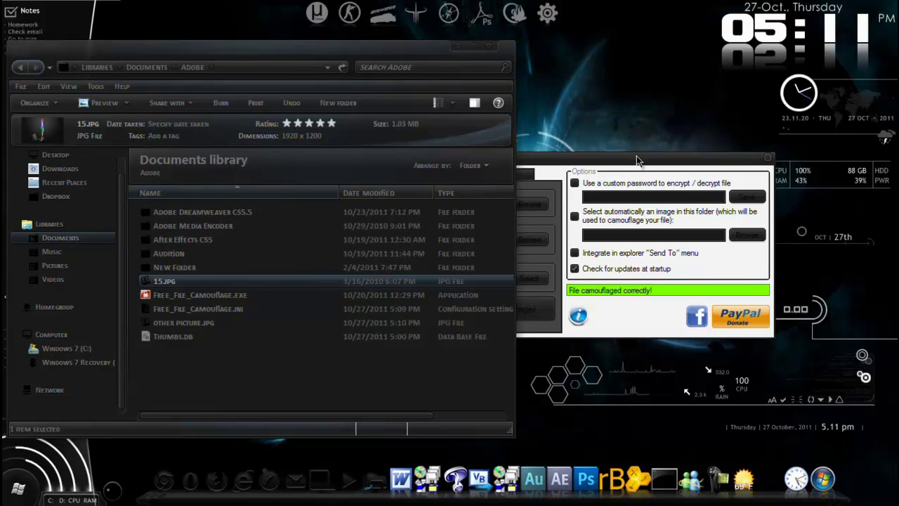
{"action": "left_click_drag", "start_coordinate": [661, 164], "coordinate": [766, 162]}
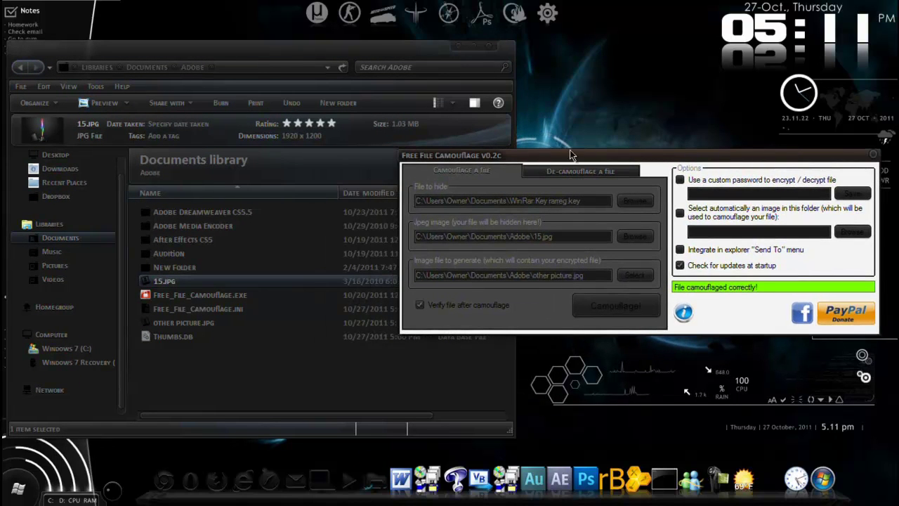
Step: De-camouflage "other picture.jpg" from the Adobe folder, saving the extracted file to the same Adobe folder
{"action": "left_click", "coordinate": [559, 173]}
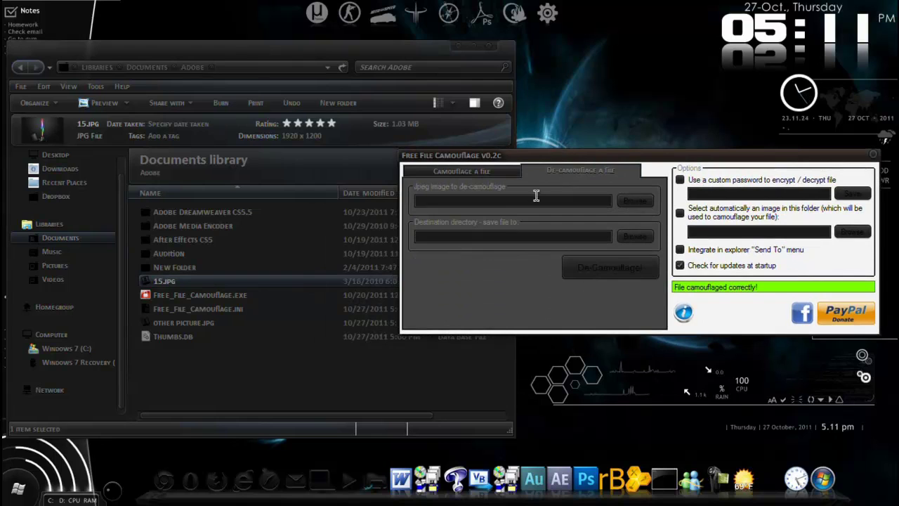
{"action": "left_click", "coordinate": [630, 205]}
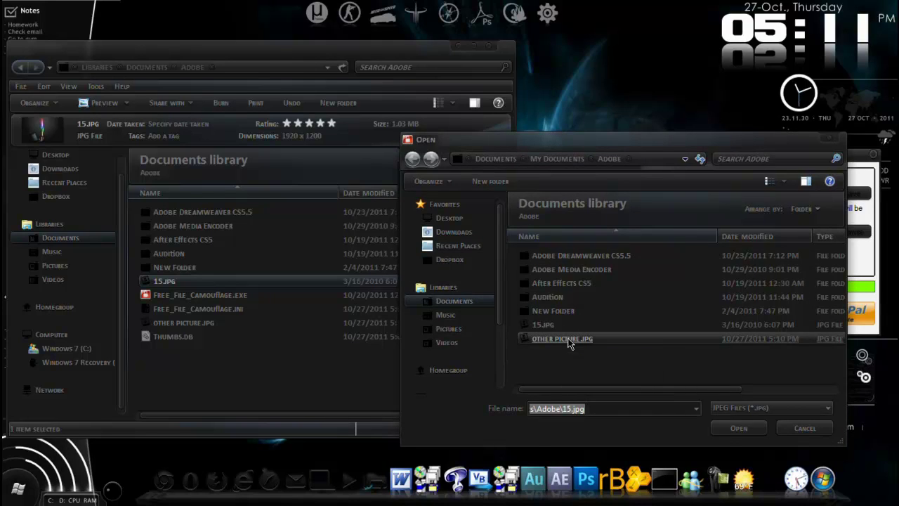
{"action": "double_click", "coordinate": [569, 340]}
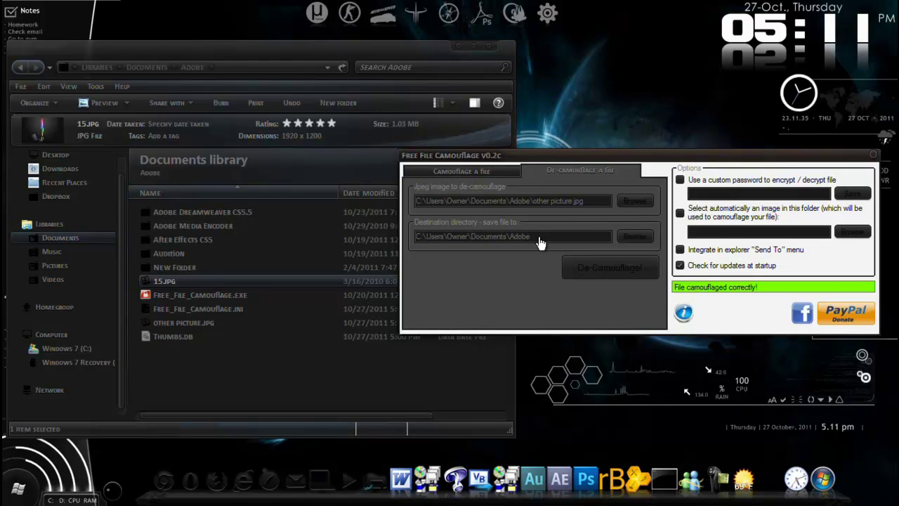
{"action": "left_click", "coordinate": [596, 271]}
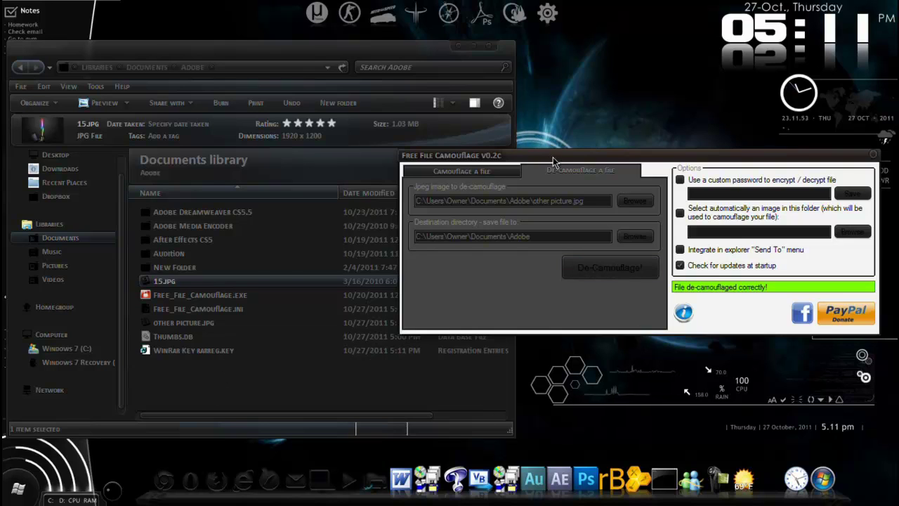
Step: Close the camouflage program and the Adobe folder window
{"action": "left_click_drag", "start_coordinate": [482, 161], "coordinate": [205, 216]}
{"action": "left_click", "coordinate": [596, 212]}
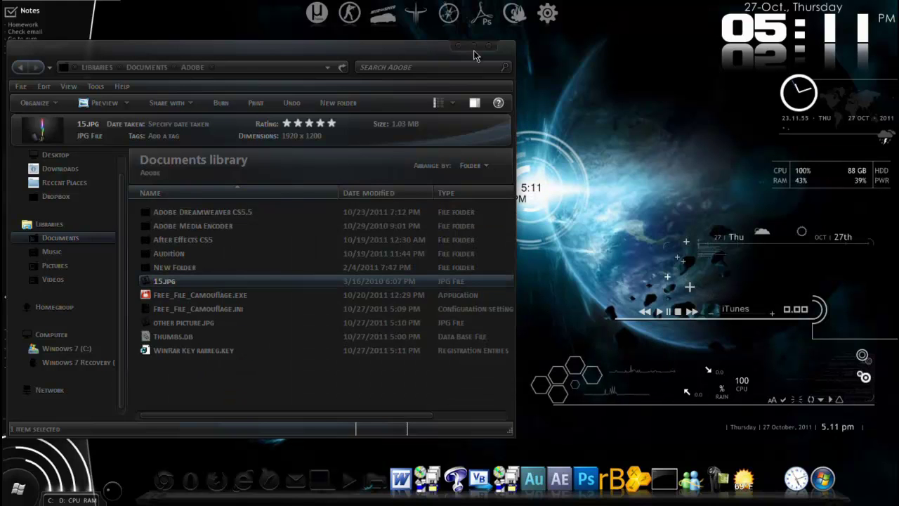
{"action": "left_click", "coordinate": [491, 48]}
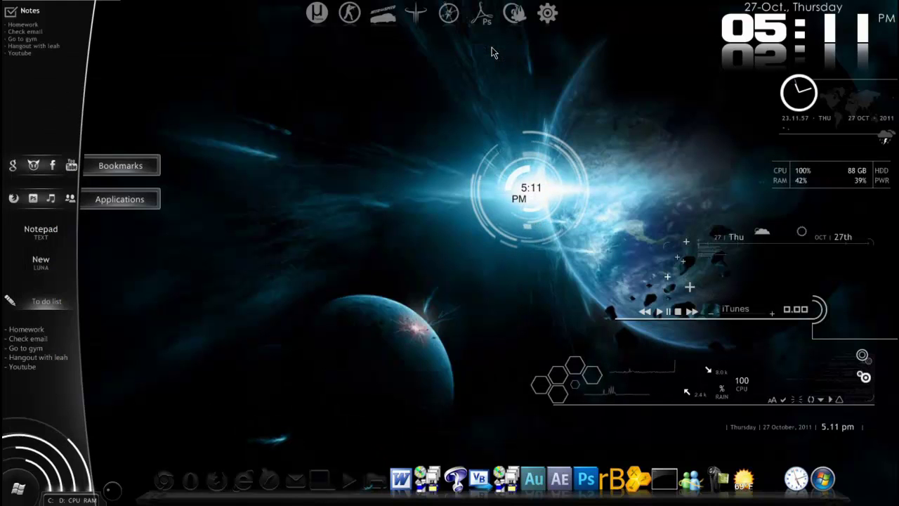